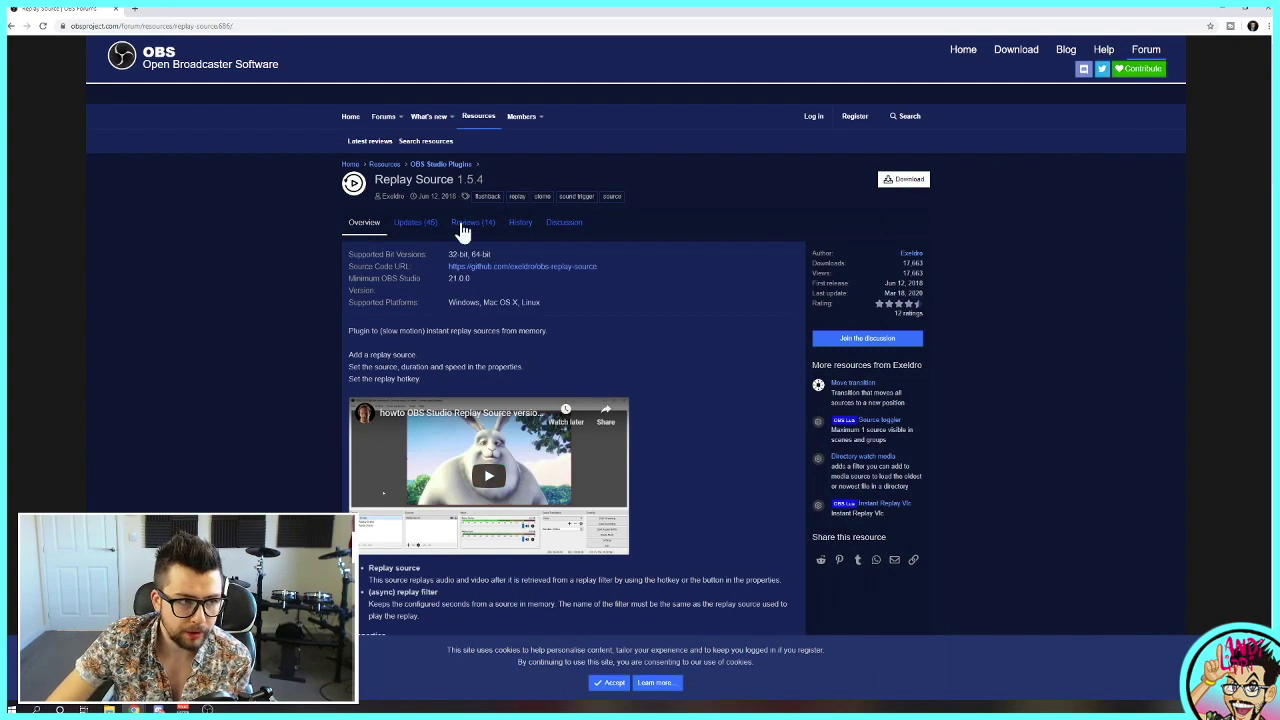
- Download the Replay Source 1.5.4 zip from its forum page and open the archive
left_click(914, 185)
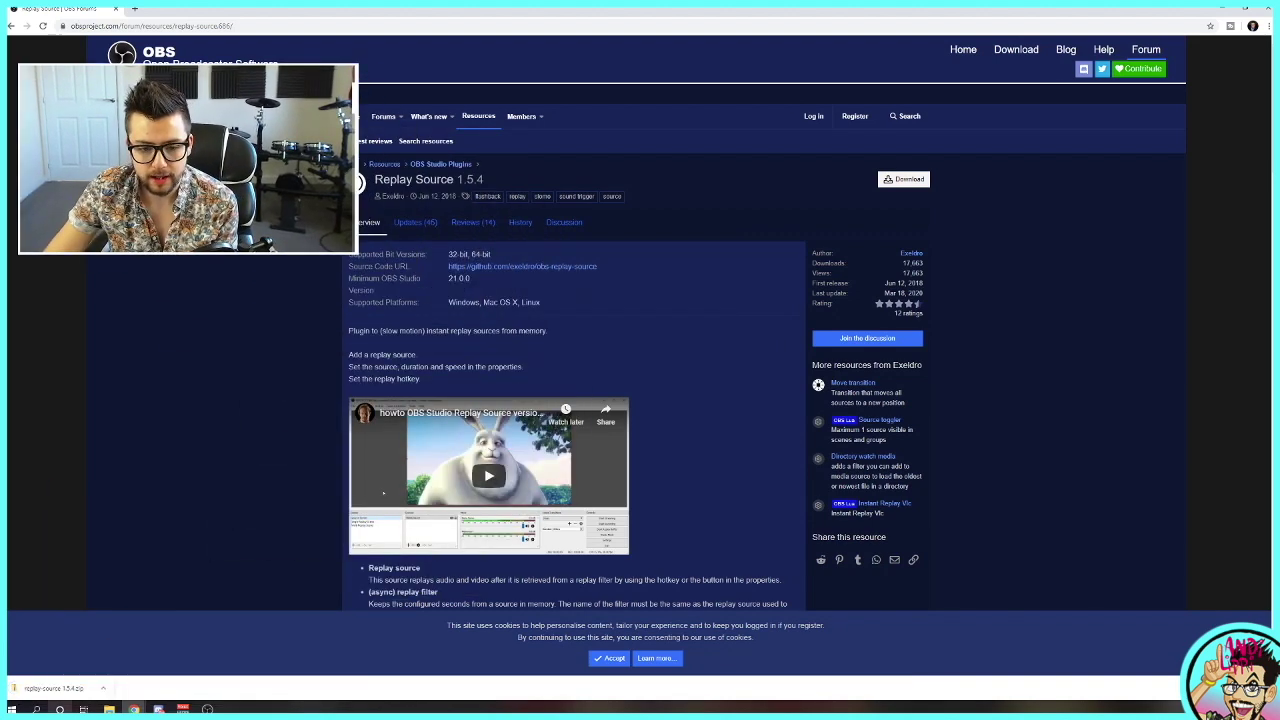
left_click(80, 697)
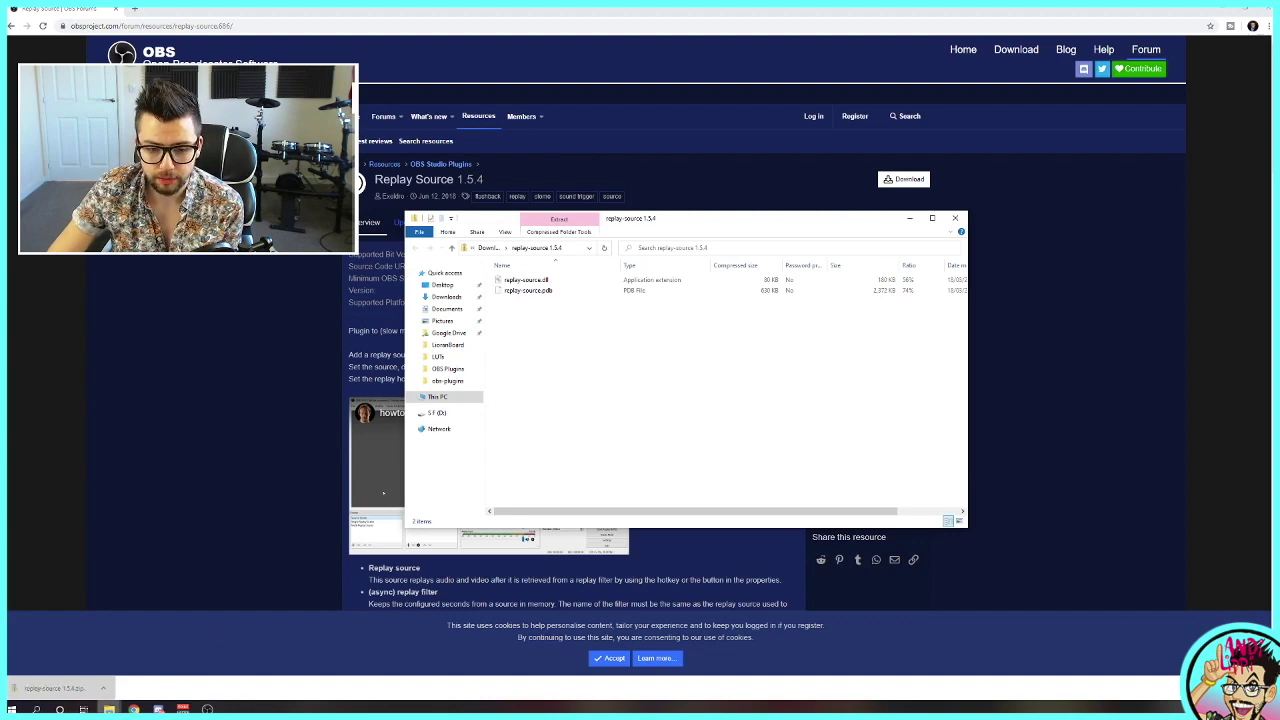
- Browse File Explorer to the C:\Program Files (x86)\obs-studio folder
mouse_move(108, 709)
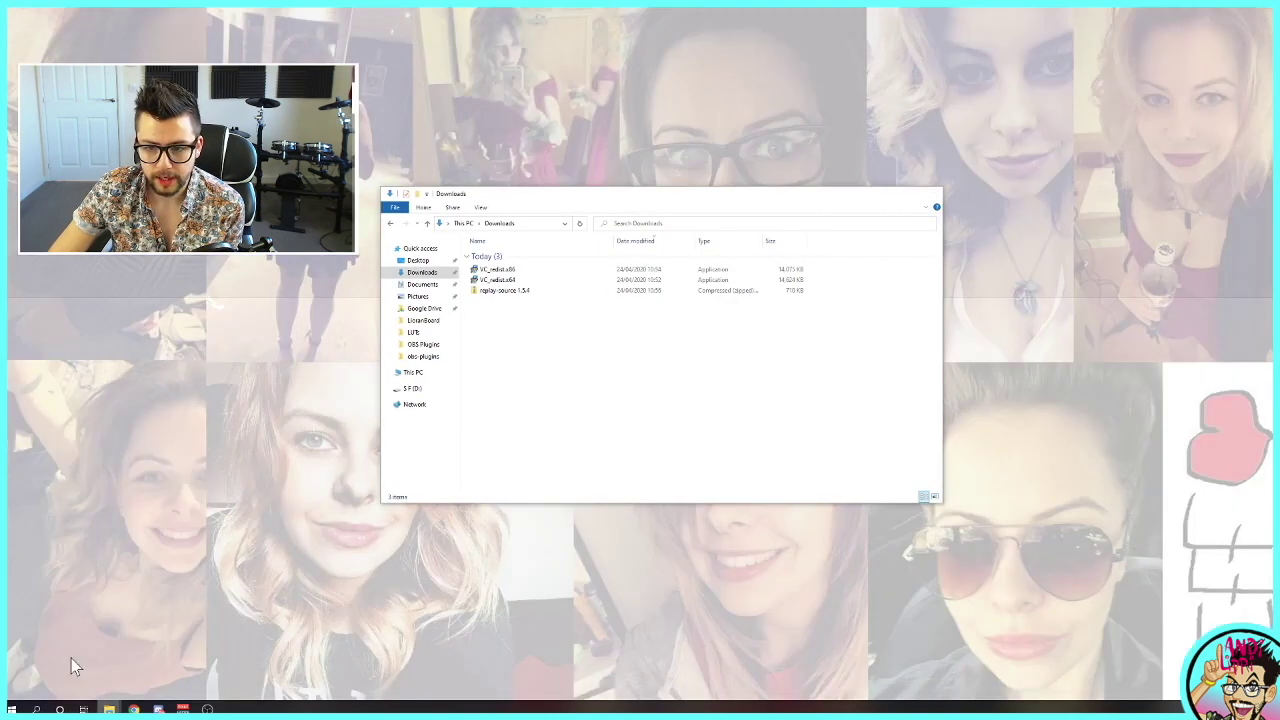
left_click(71, 658)
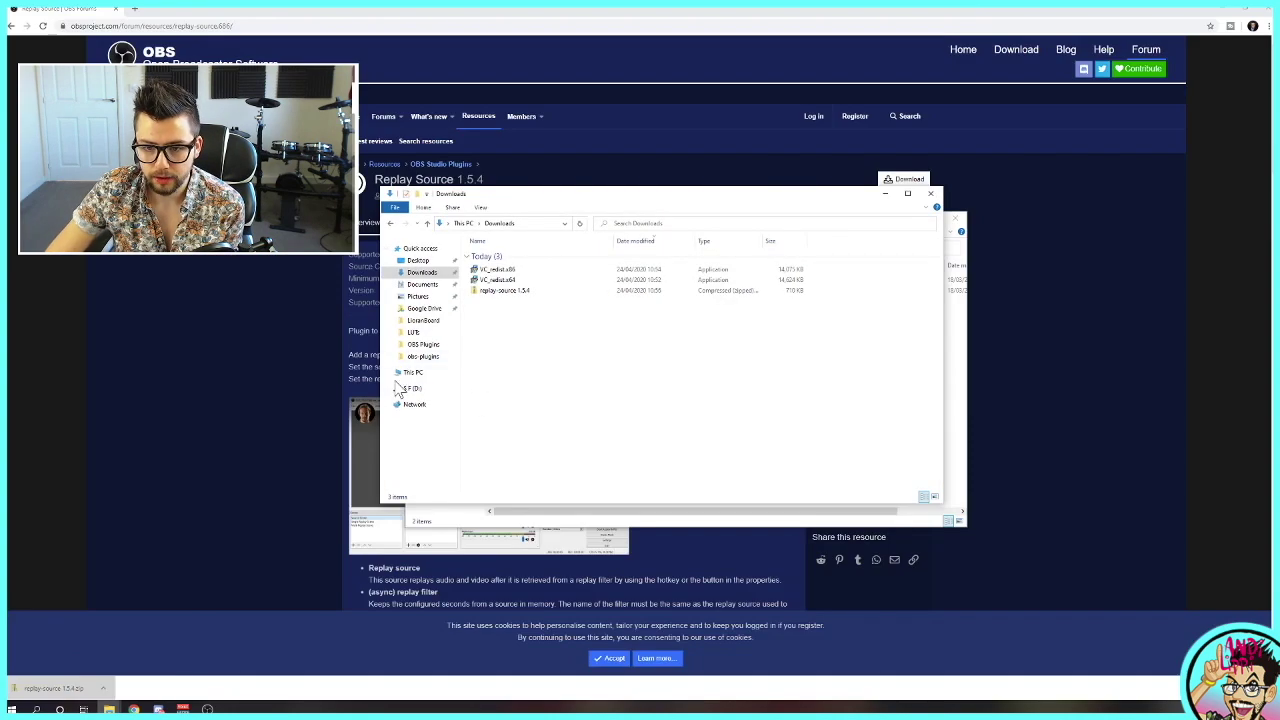
left_click(411, 372)
left_click_drag(622, 200, 387, 183)
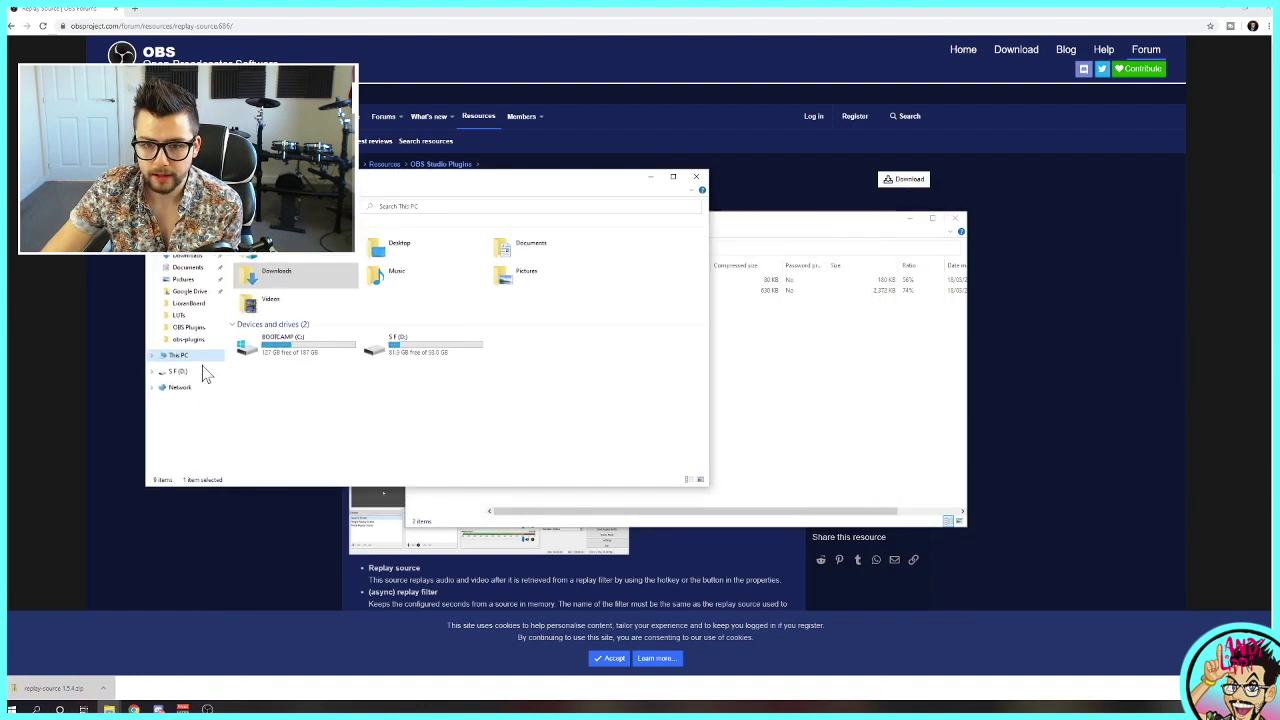
double_click(274, 350)
left_click(273, 262)
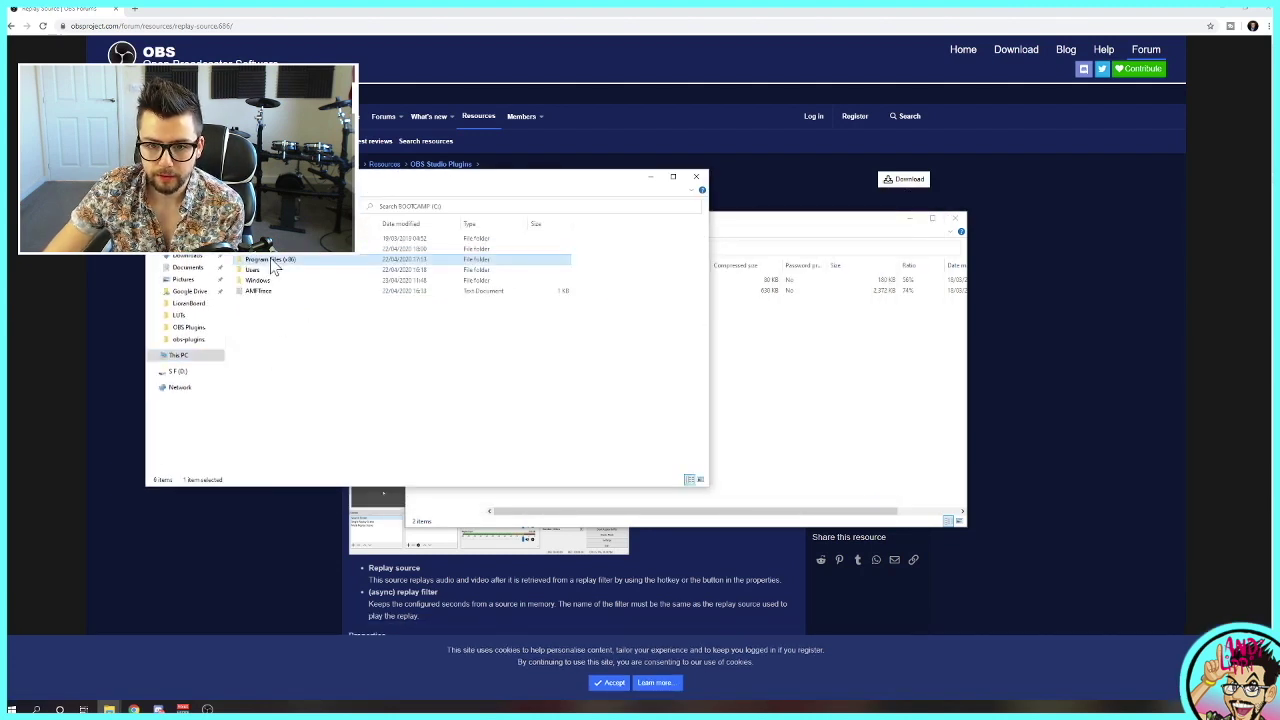
double_click(273, 262)
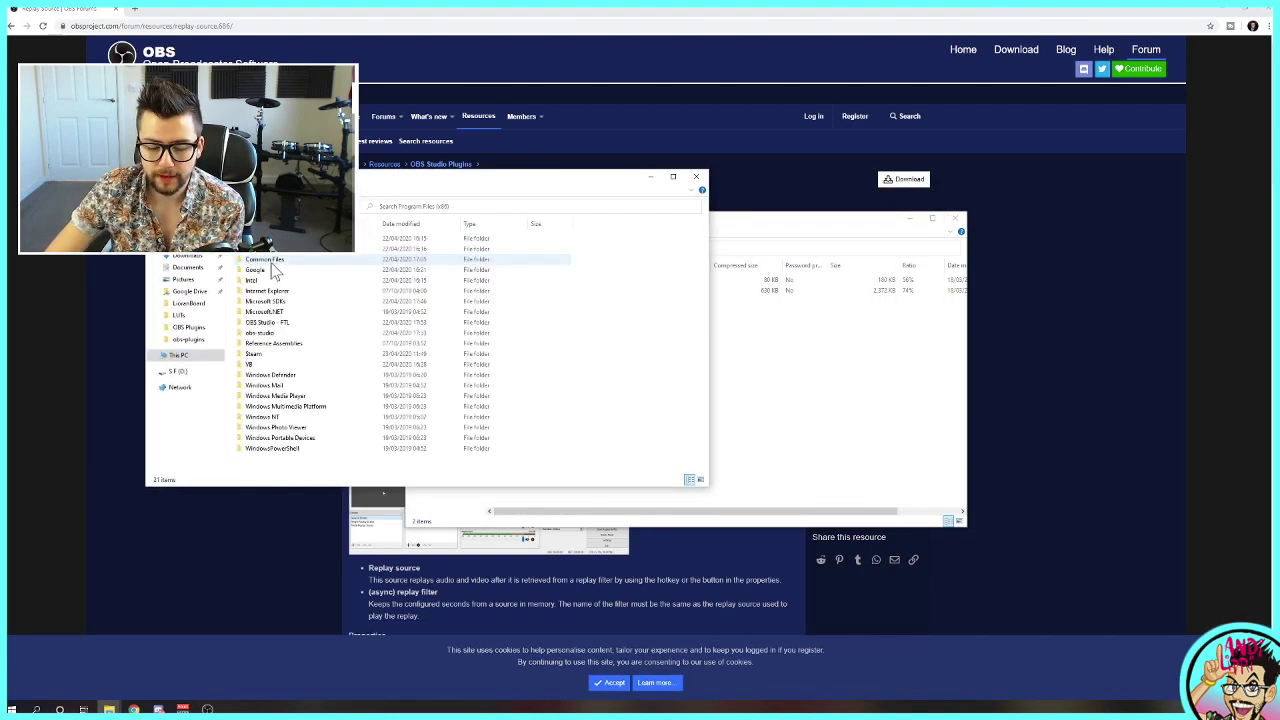
double_click(261, 334)
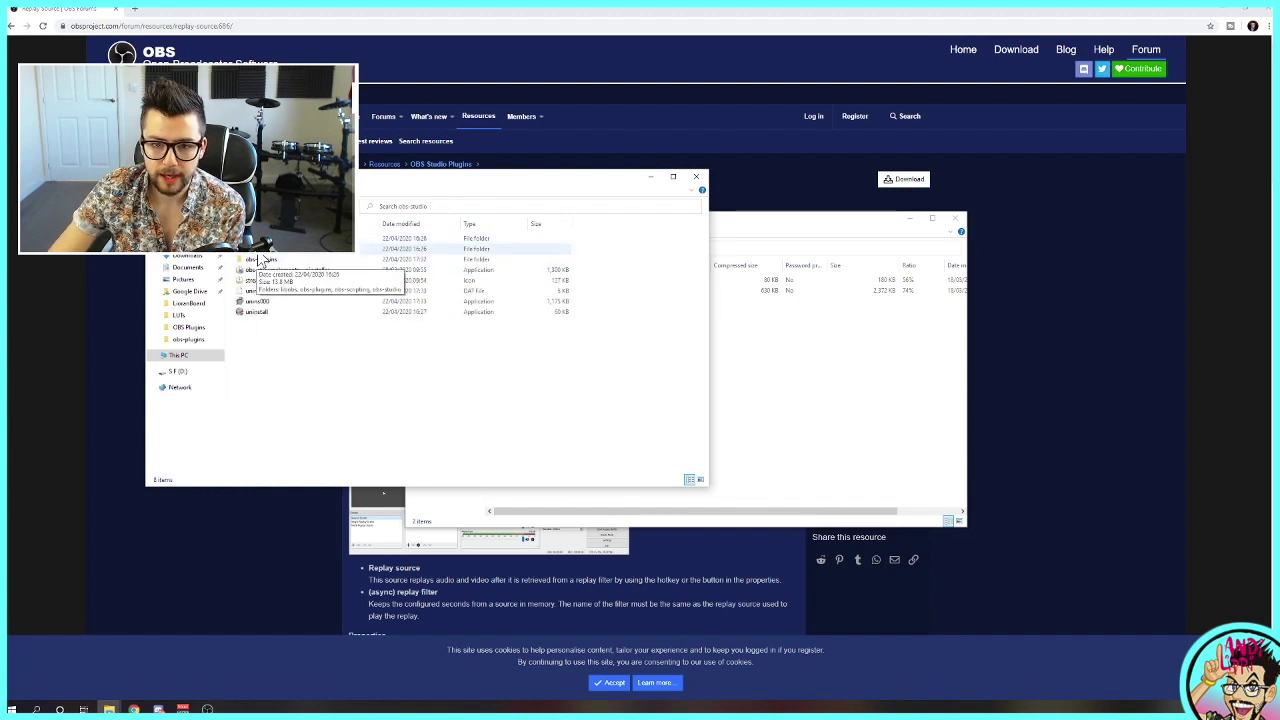
- Copy replay-source.dll and replay-source.pdb into obs-plugins\64bit, replacing existing copies, then close both windows
left_click(862, 377)
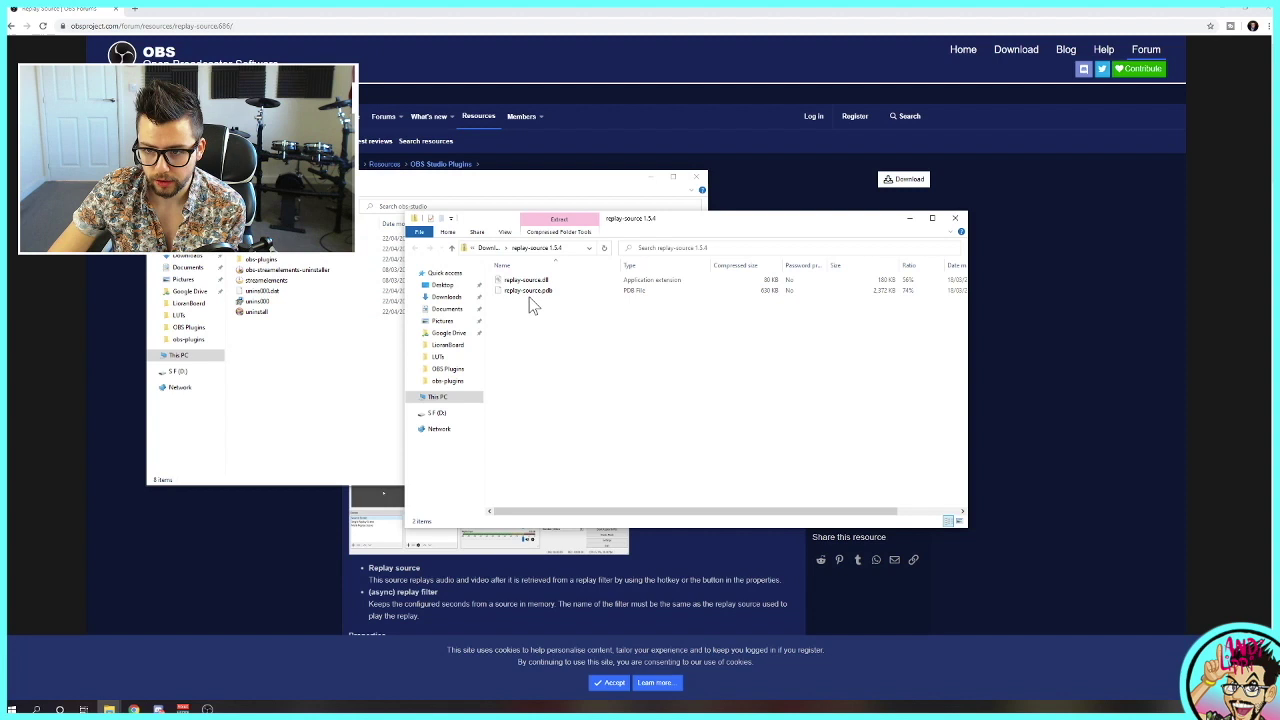
left_click_drag(479, 222, 756, 245)
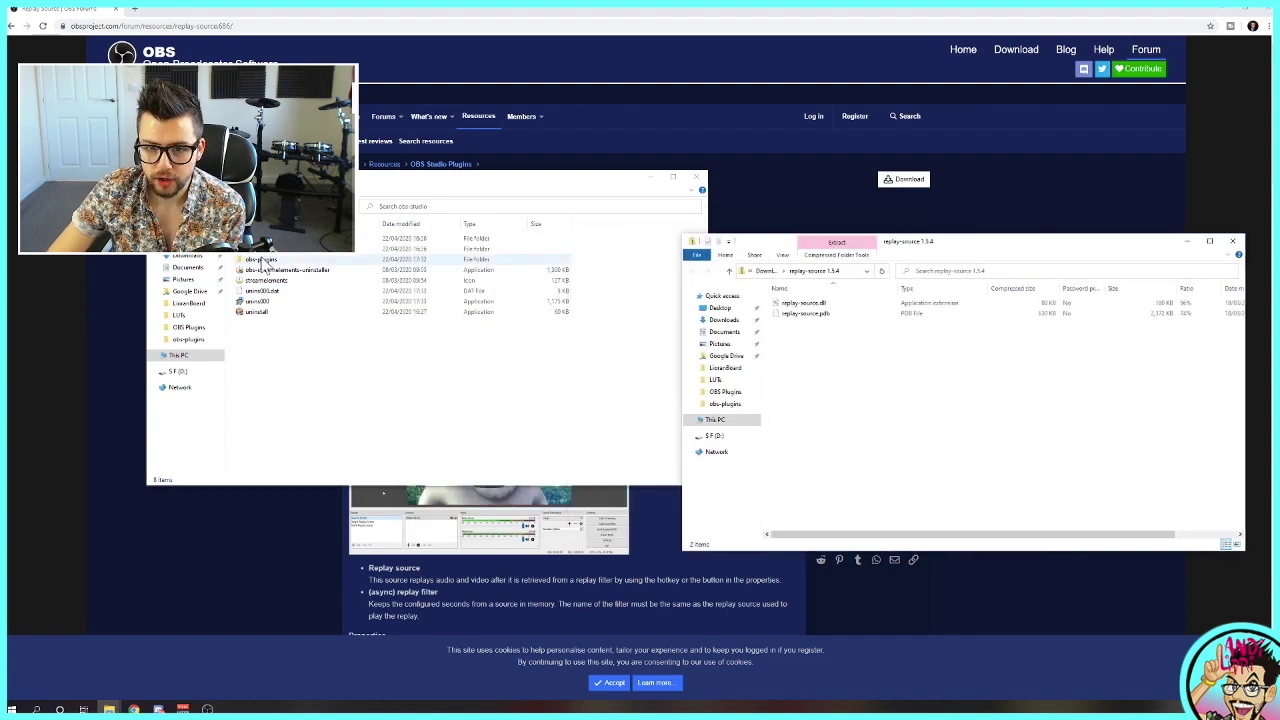
double_click(265, 264)
double_click(258, 250)
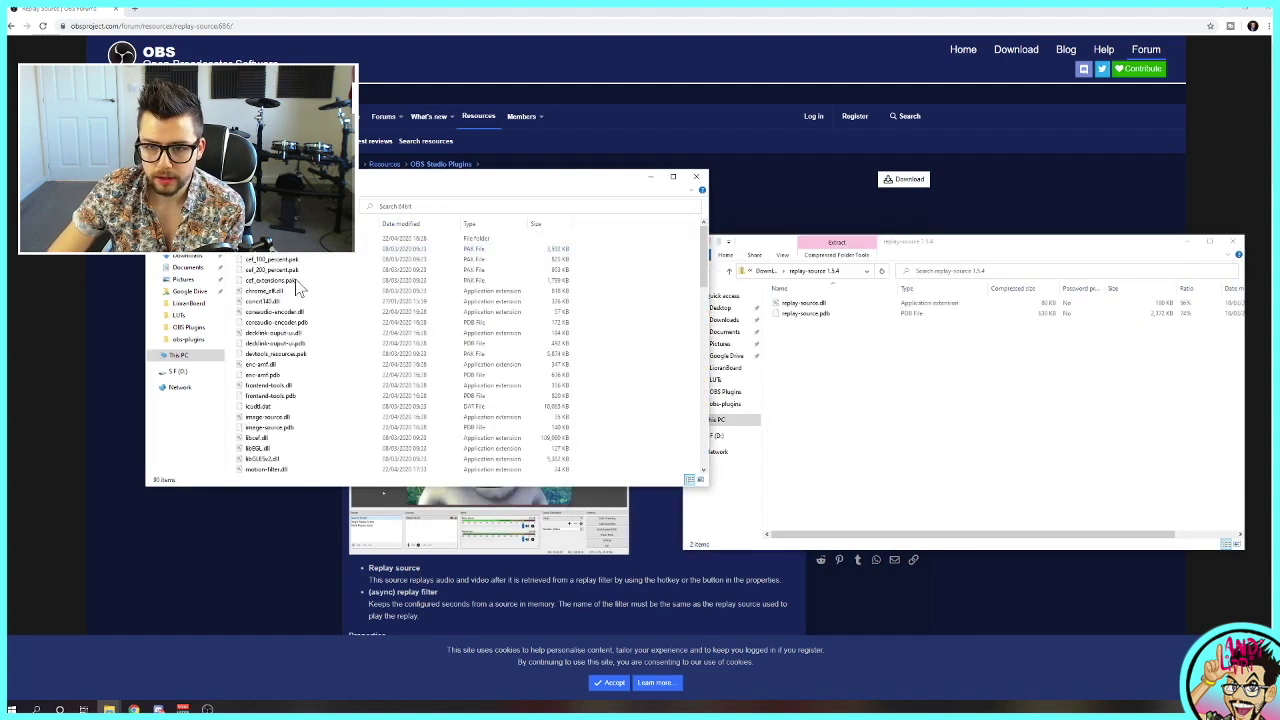
left_click_drag(796, 352, 604, 362)
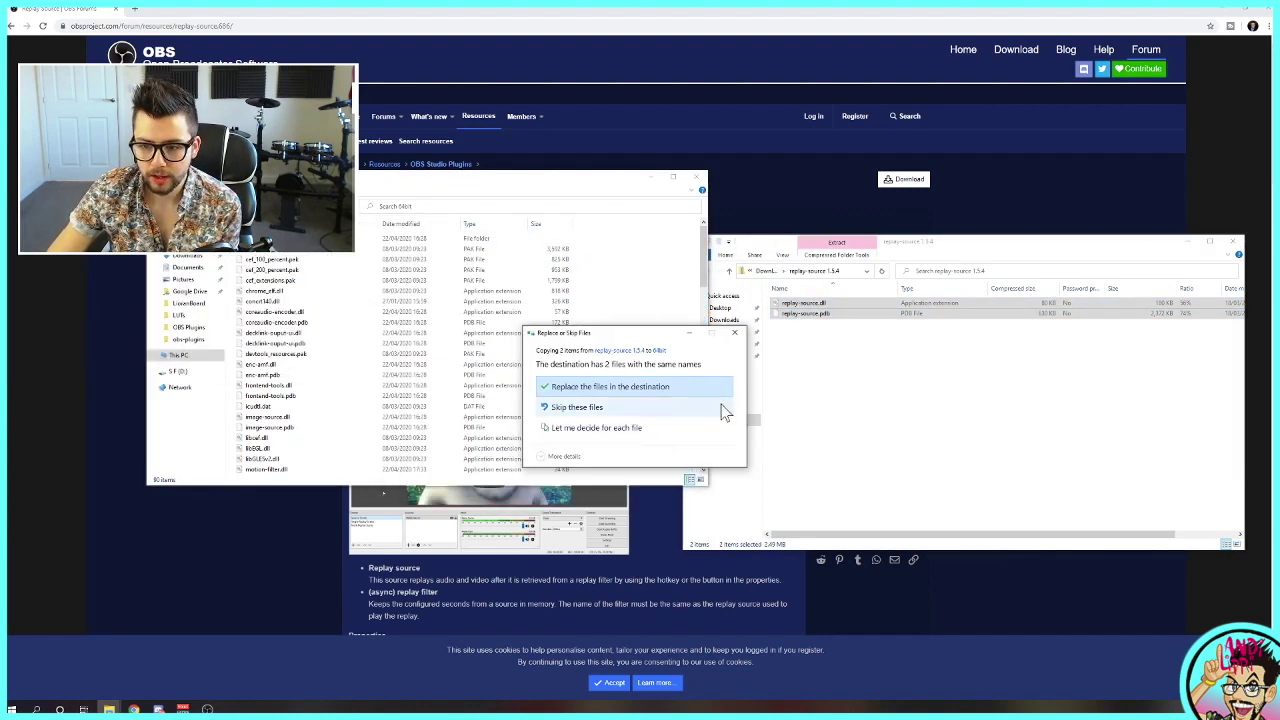
key("Return")
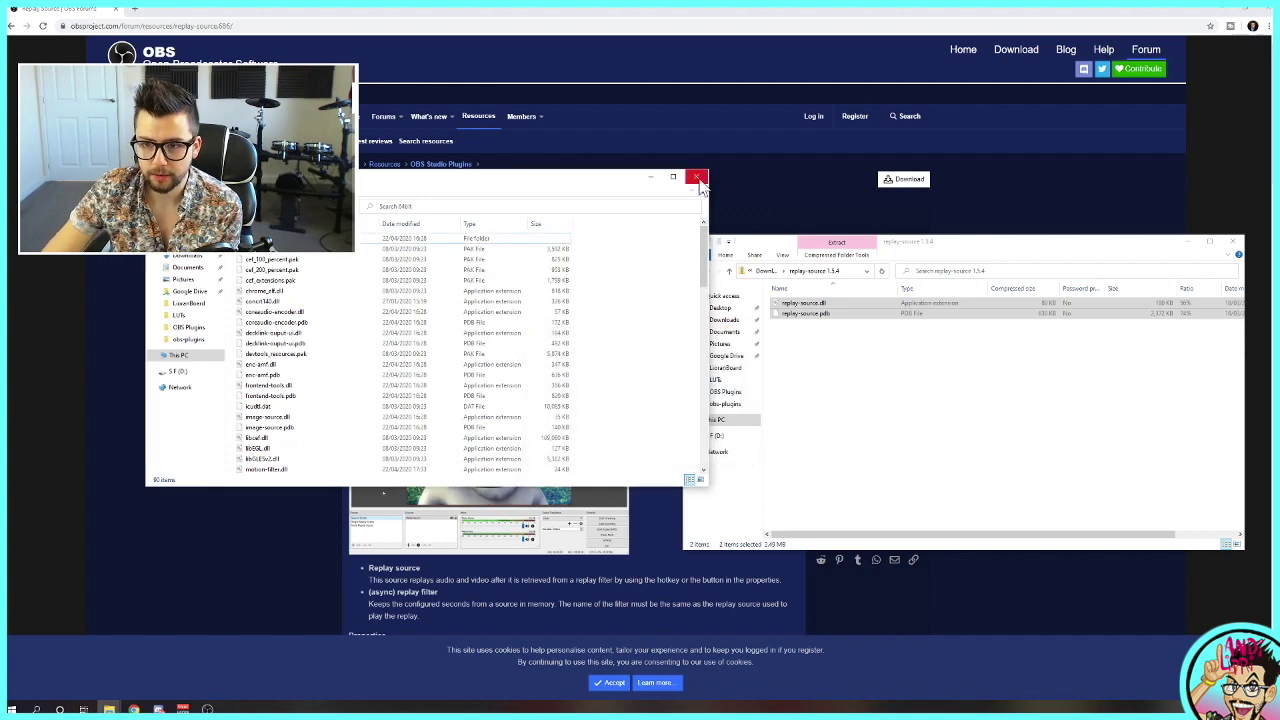
left_click(1233, 241)
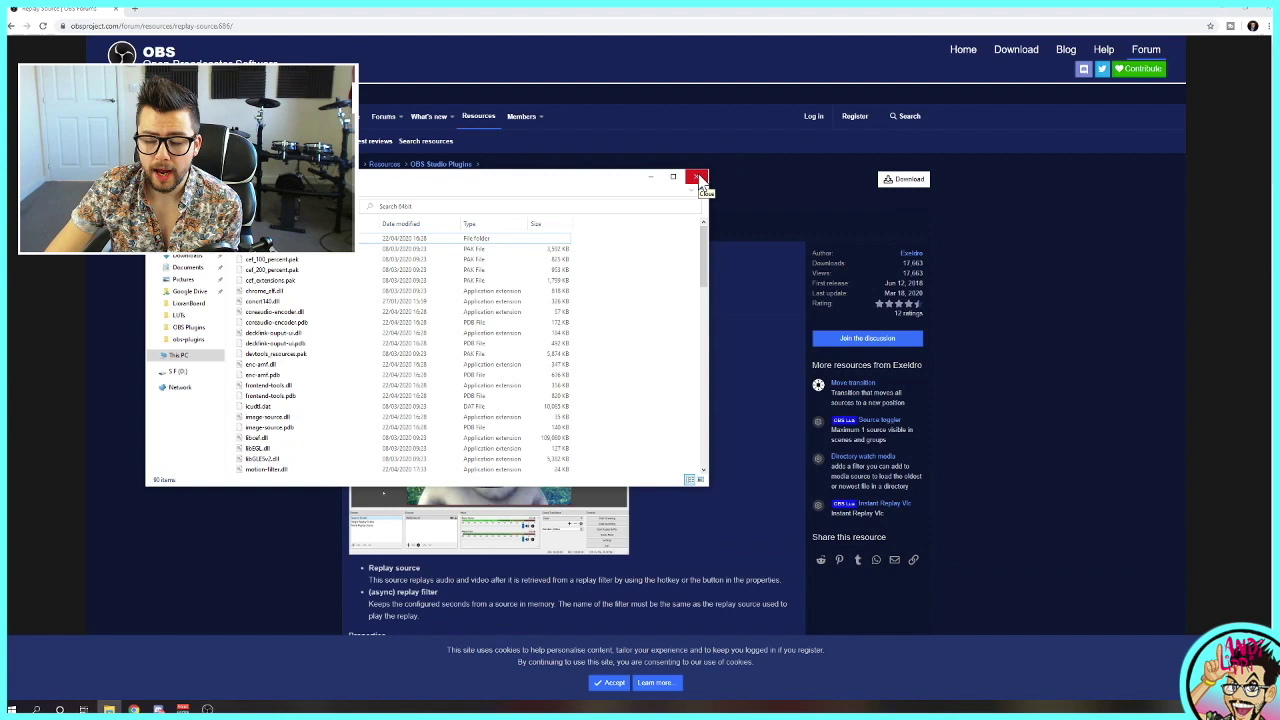
left_click(699, 177)
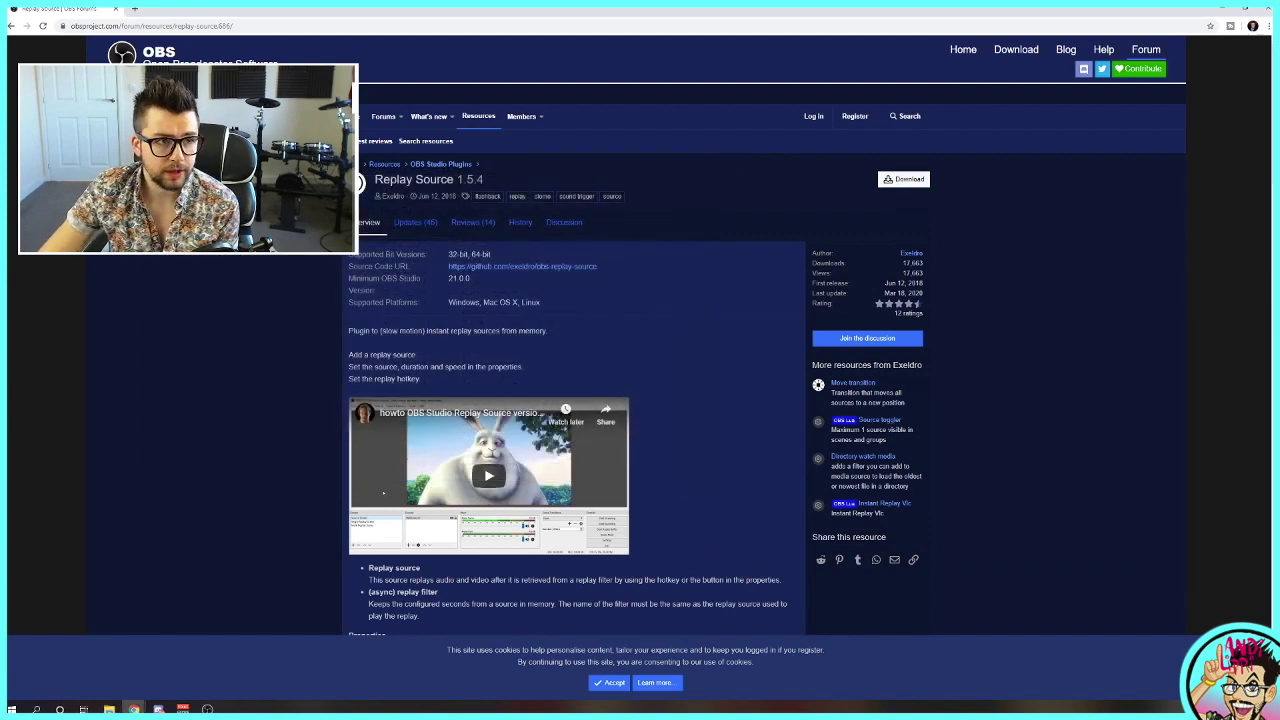
- Switch to OBS Studio and select the '0(X) In This Moment' scene
key("alt+Tab")
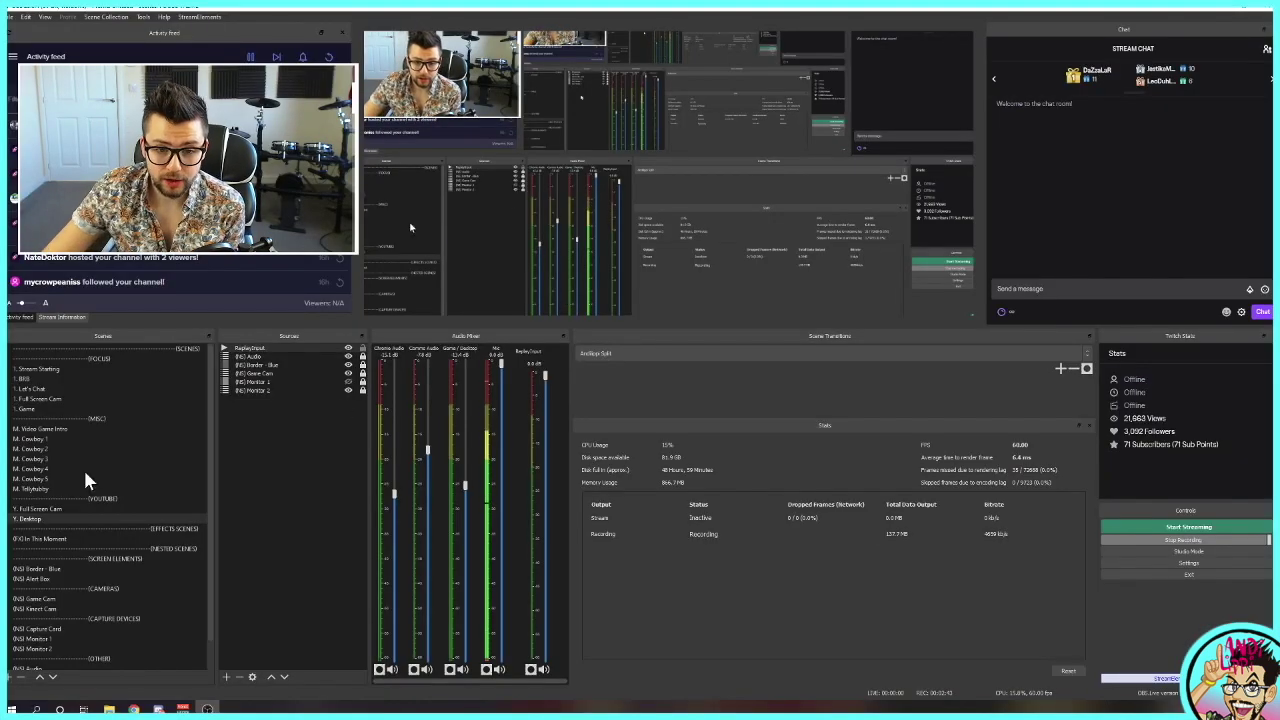
left_click(227, 677)
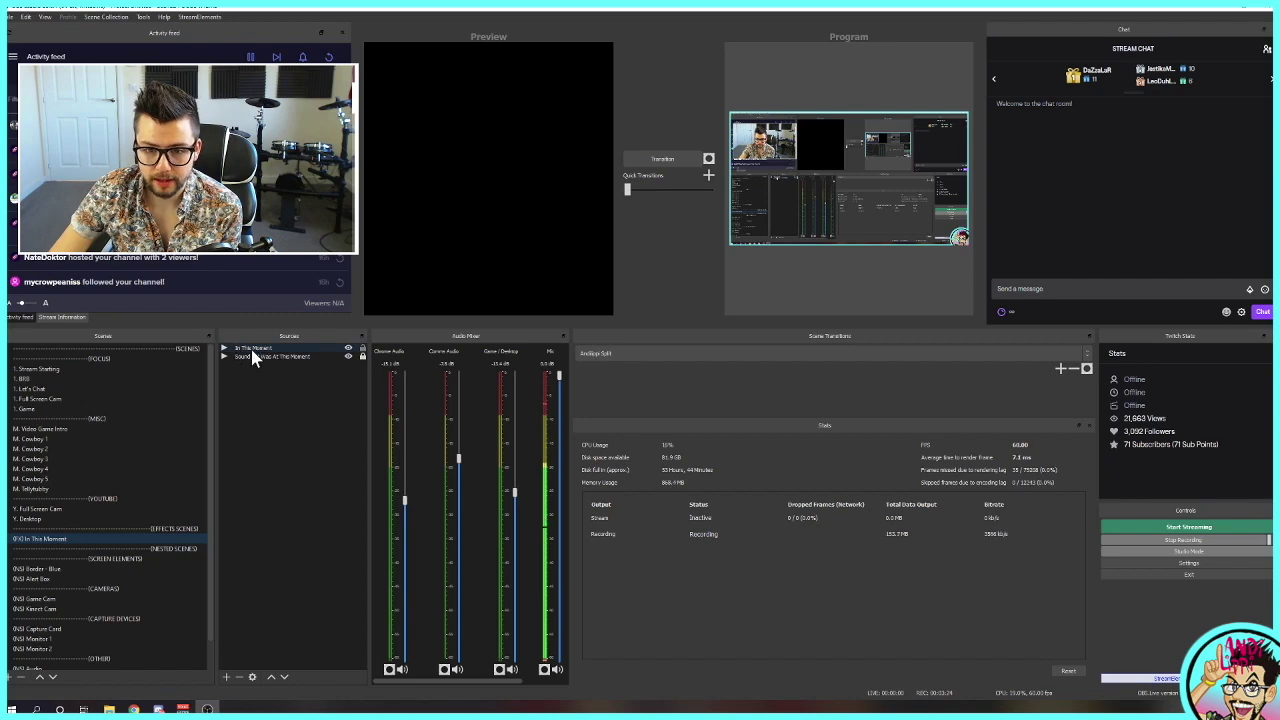
- Set the In This Moment replay source to Video source (NS) Game Cam and End action Pause after single
double_click(252, 350)
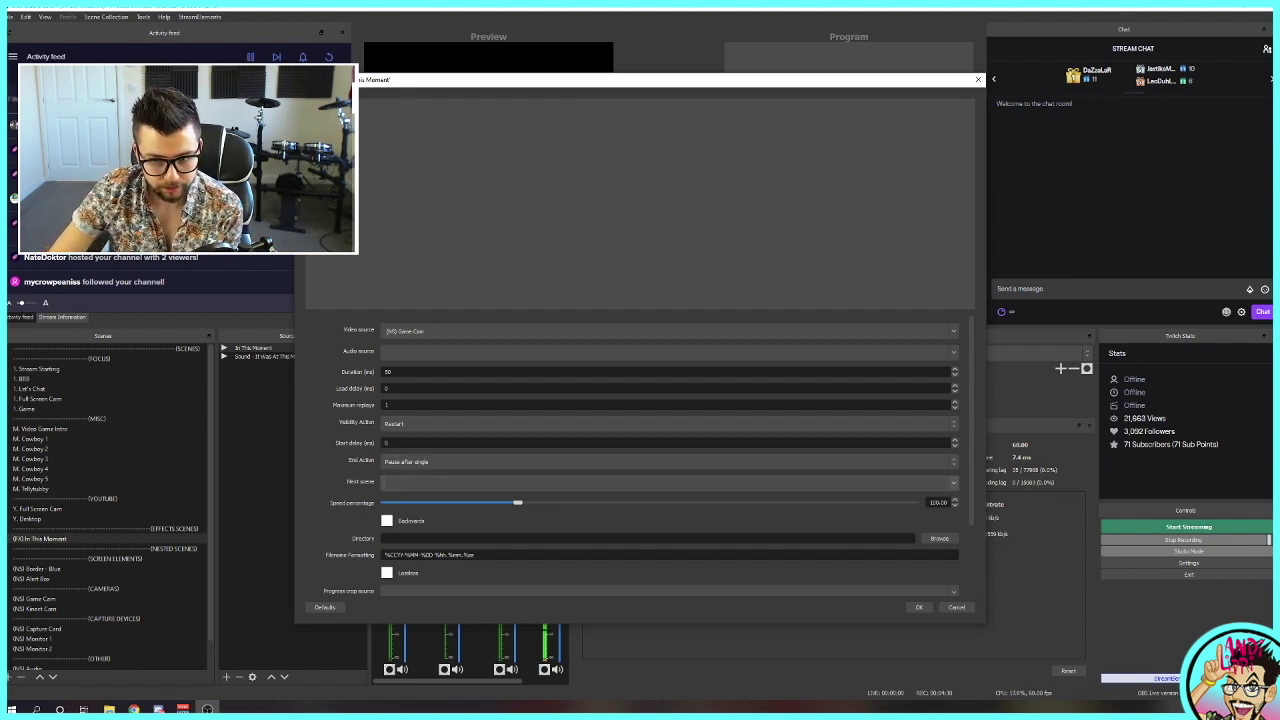
left_click(918, 607)
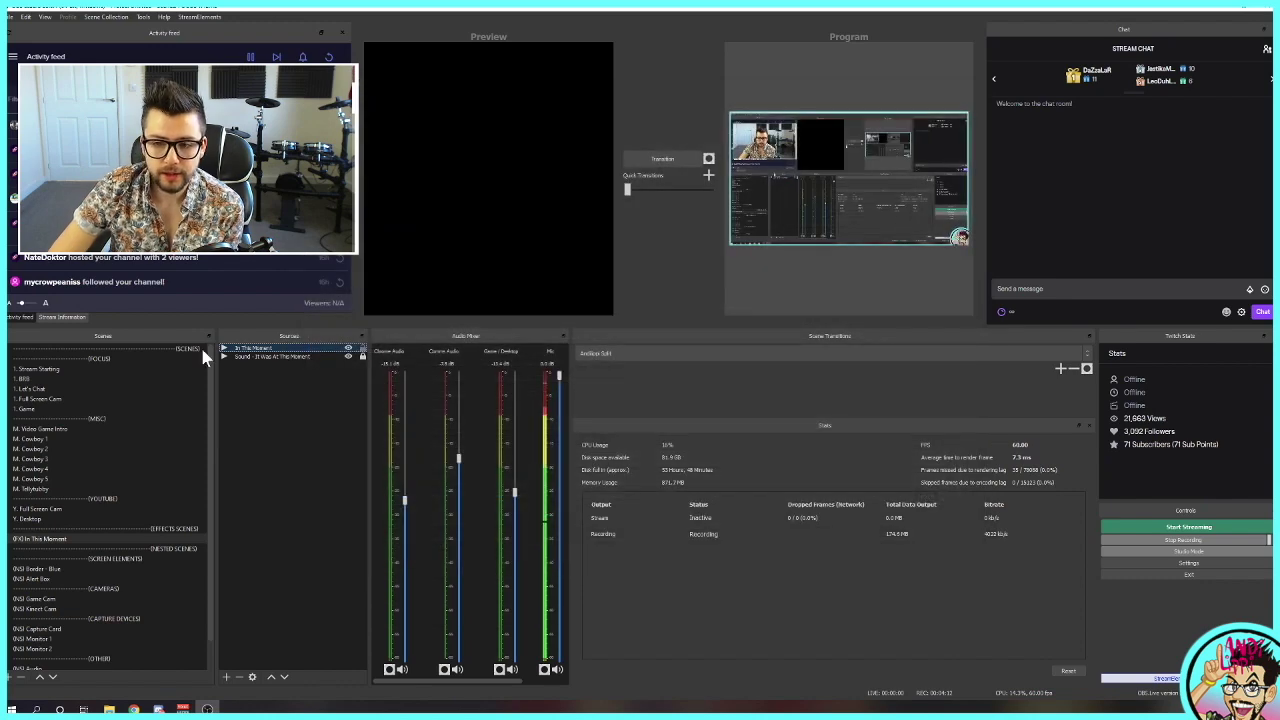
- Open the Hotkeys settings page and scroll to the In This Moment Load replay hotkey
left_click(10, 18)
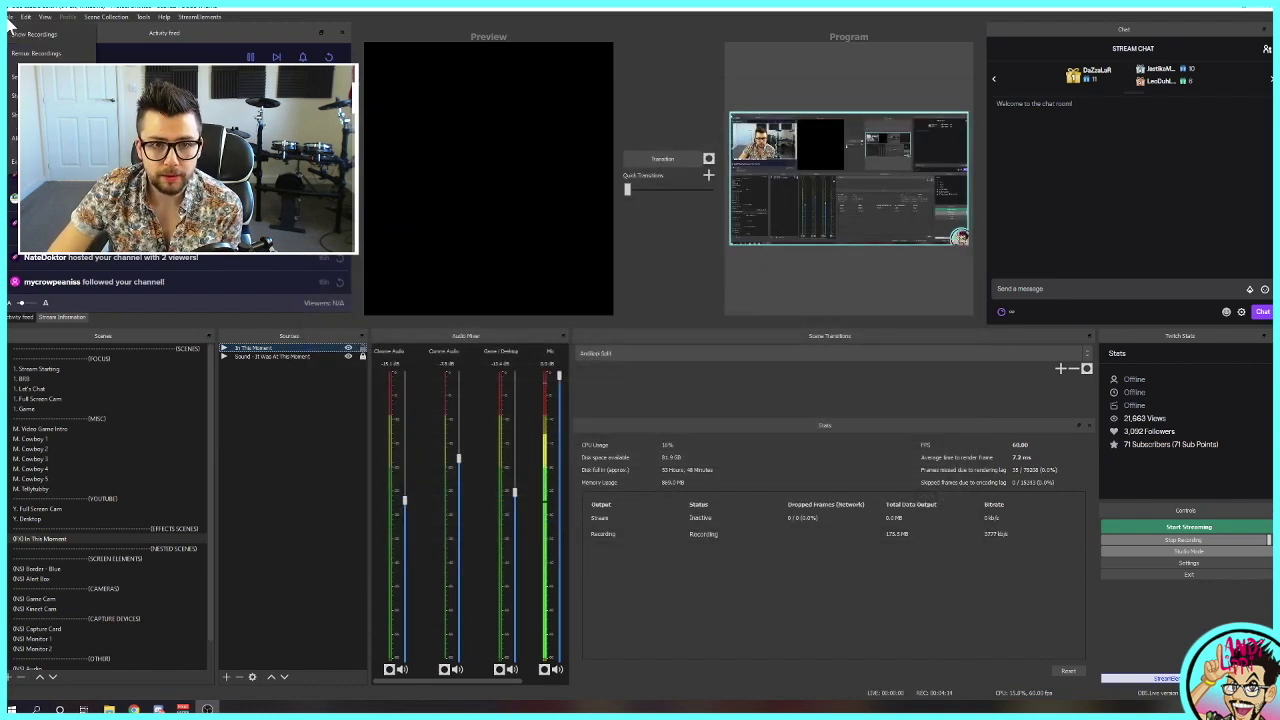
key("Escape")
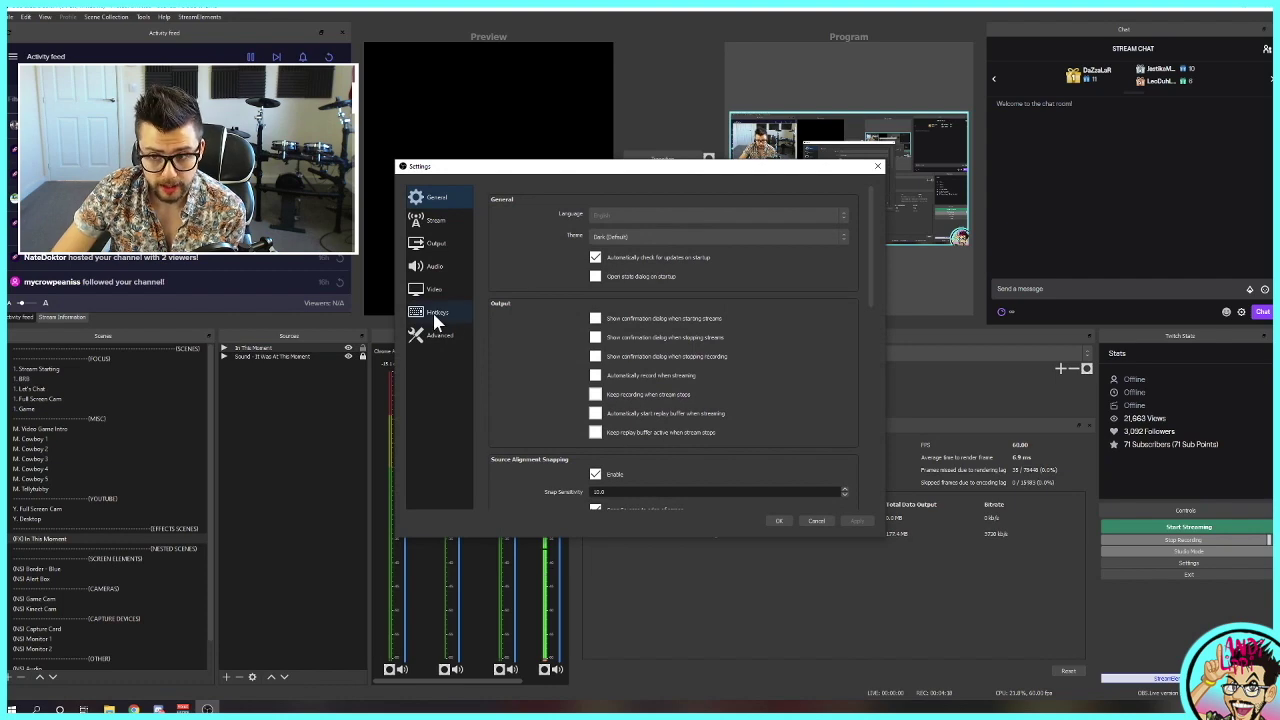
left_click(434, 314)
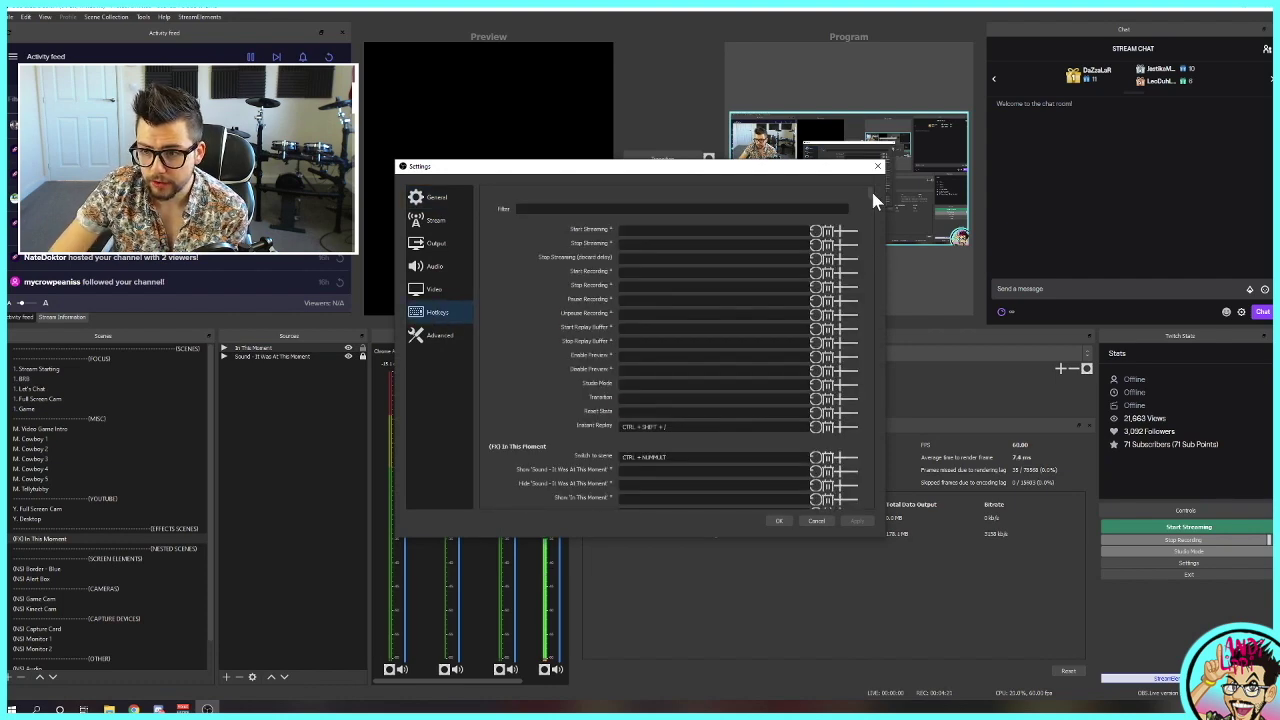
left_click_drag(870, 187, 870, 197)
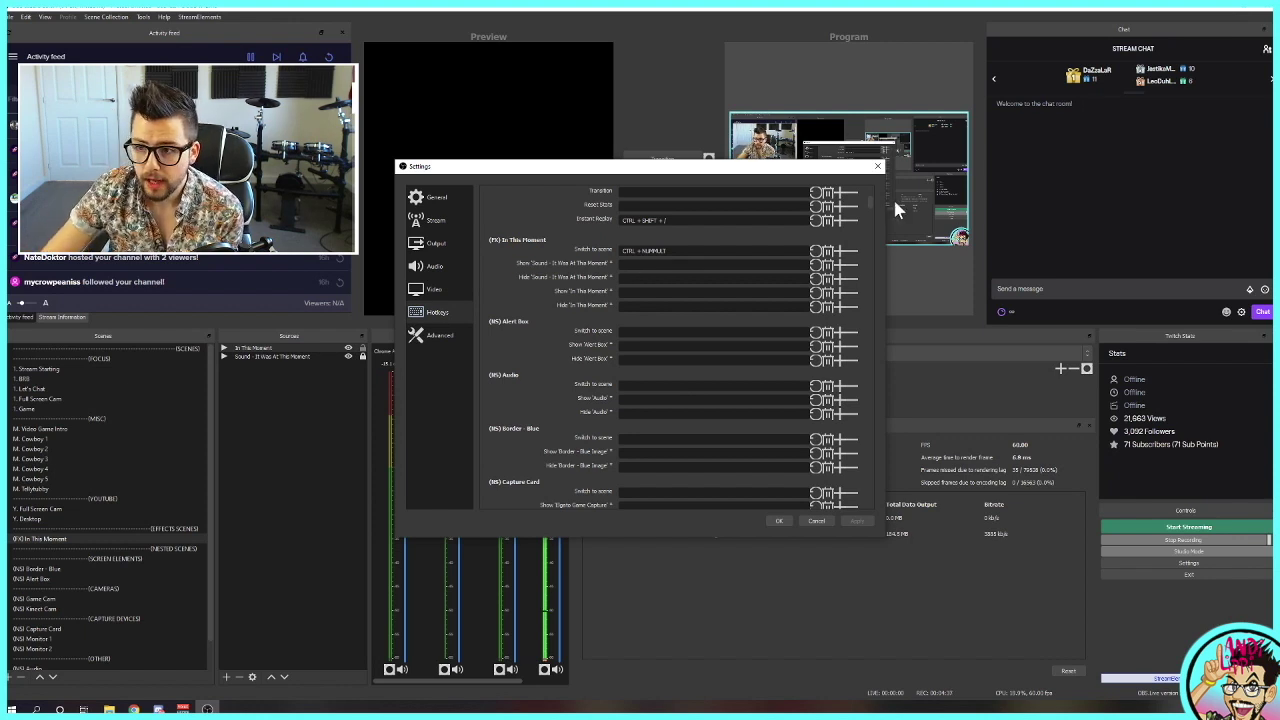
scroll(868, 198, "down", 15)
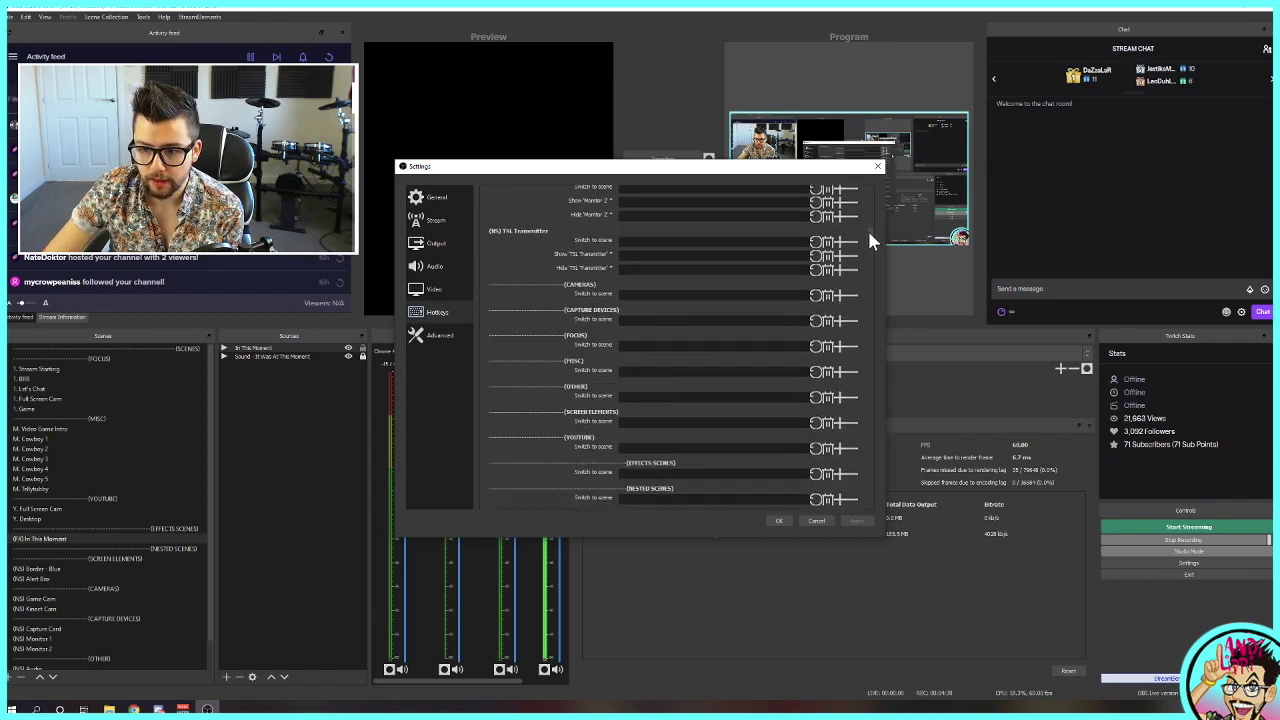
left_click_drag(866, 252, 862, 368)
scroll(859, 380, "down", 15)
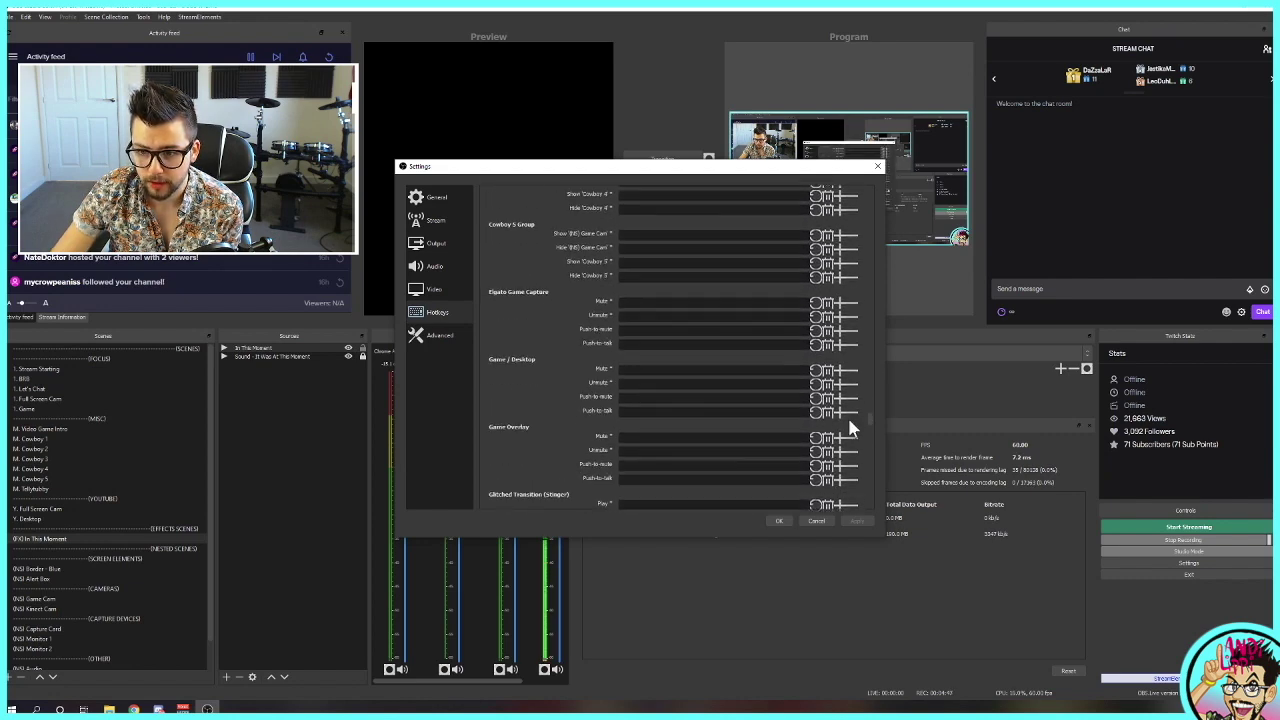
scroll(849, 452, "up", 5)
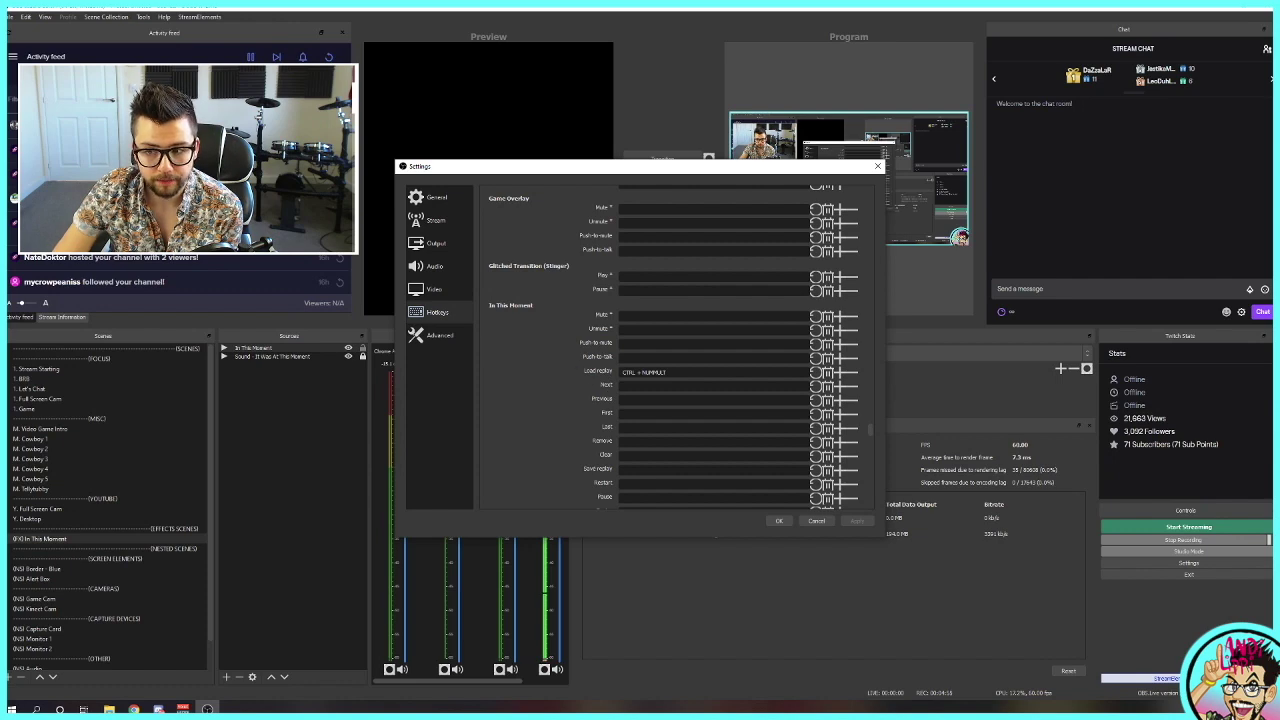
- Save the hotkey settings and turn Studio Mode off
left_click(780, 522)
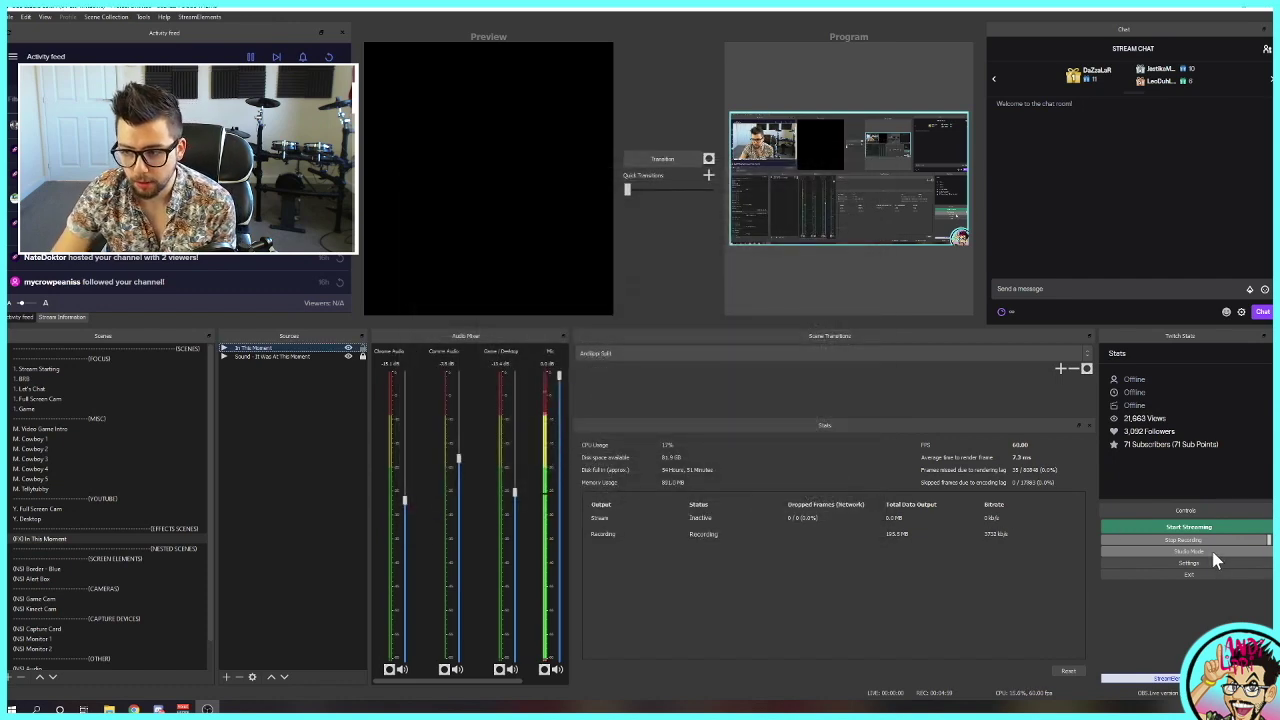
left_click(1210, 552)
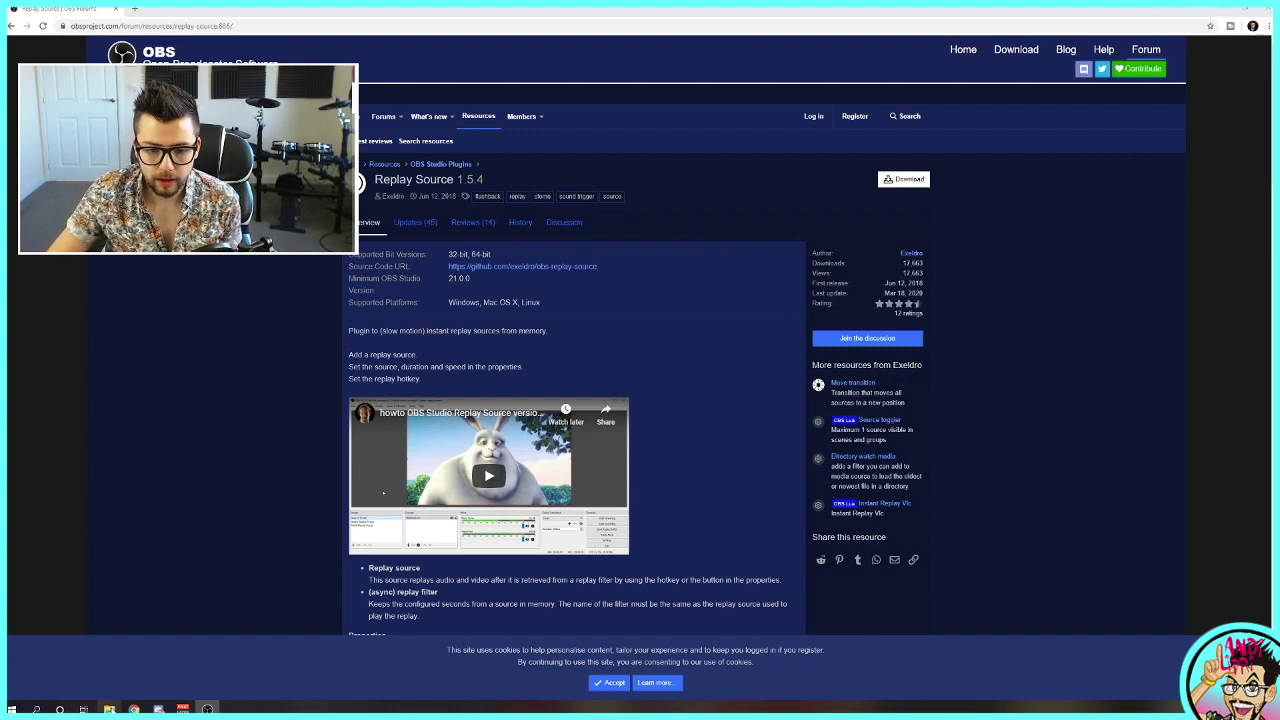
- Open a new File Explorer window on the Downloads folder
key("super+e")
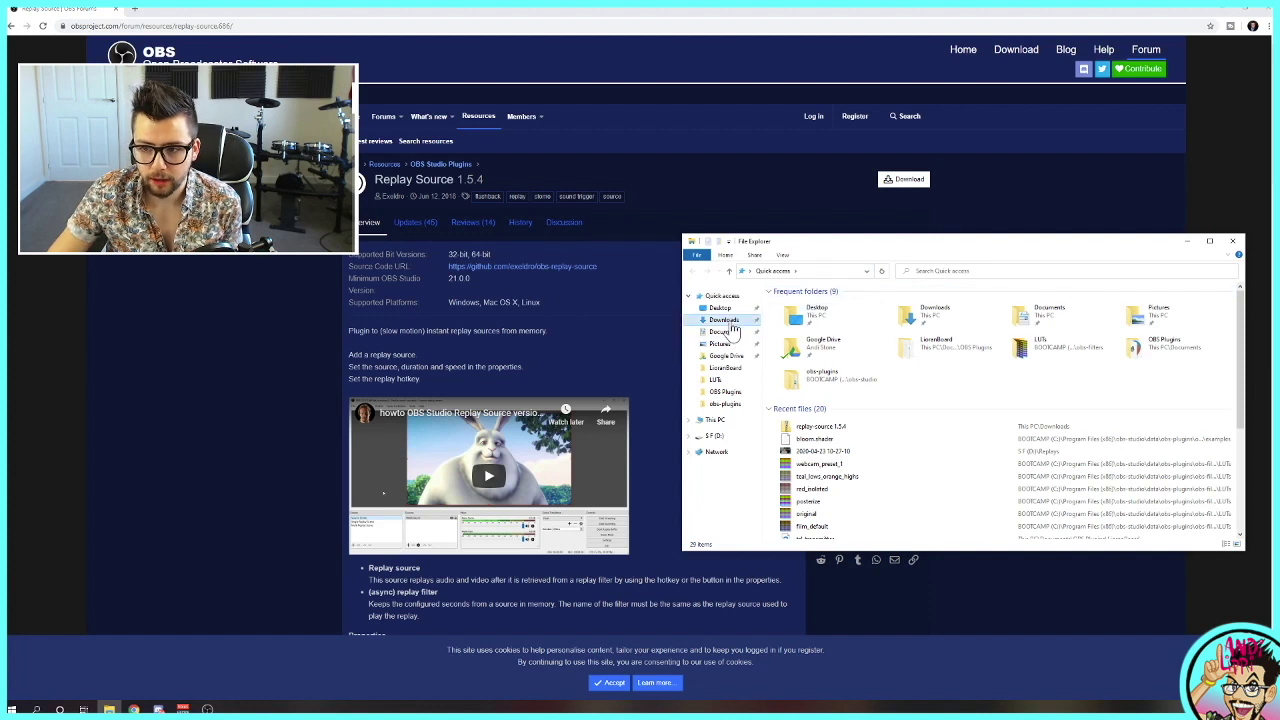
left_click(730, 321)
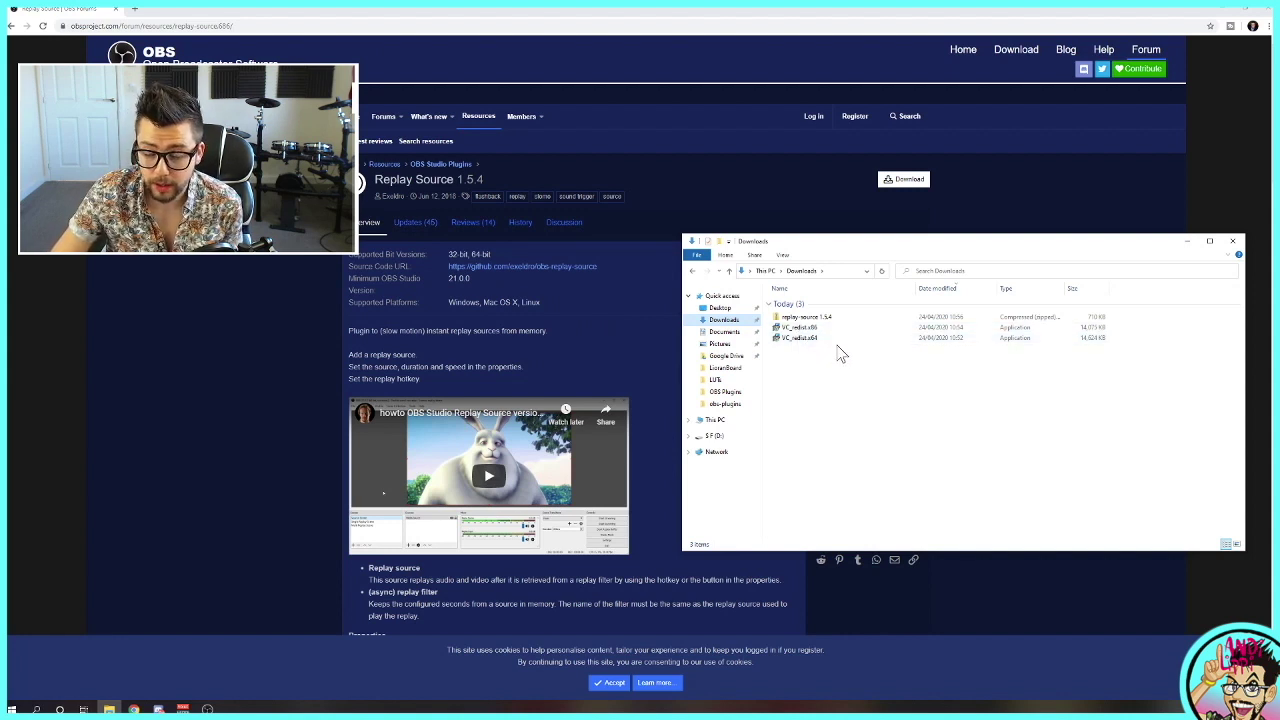
- Launch the VC_redist.x64 Visual C++ Redistributable installer from Downloads
double_click(800, 338)
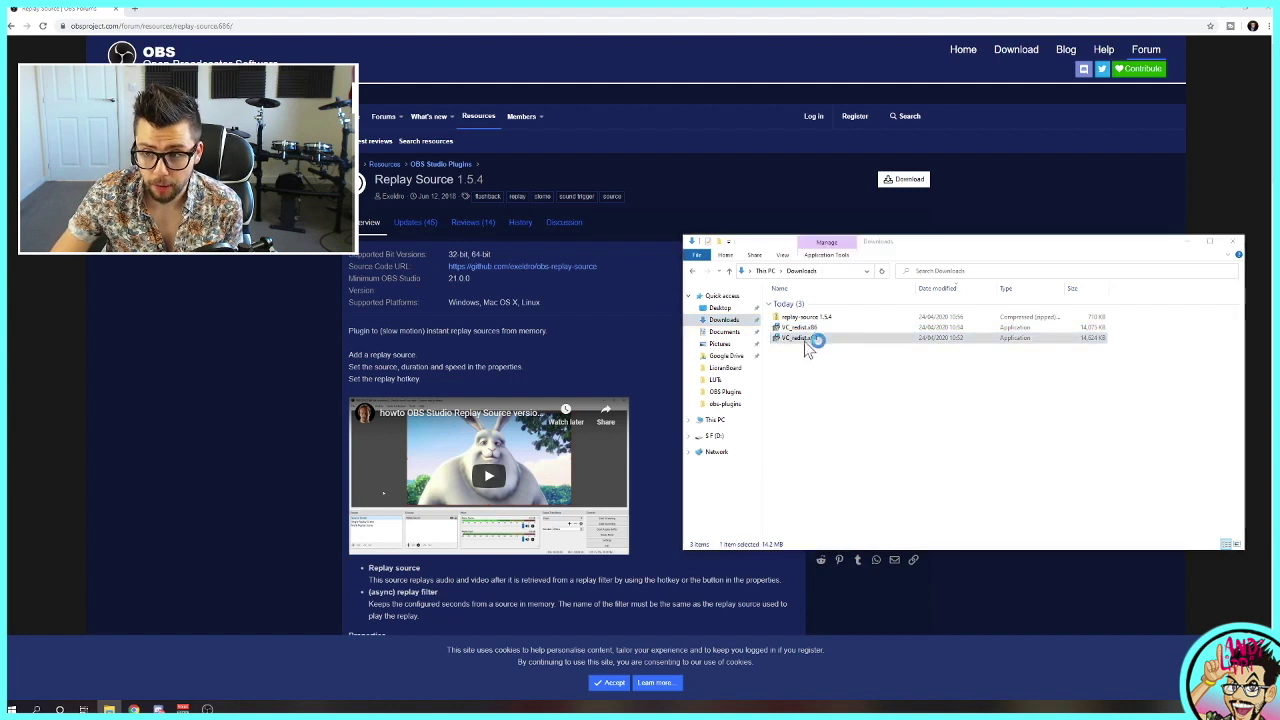